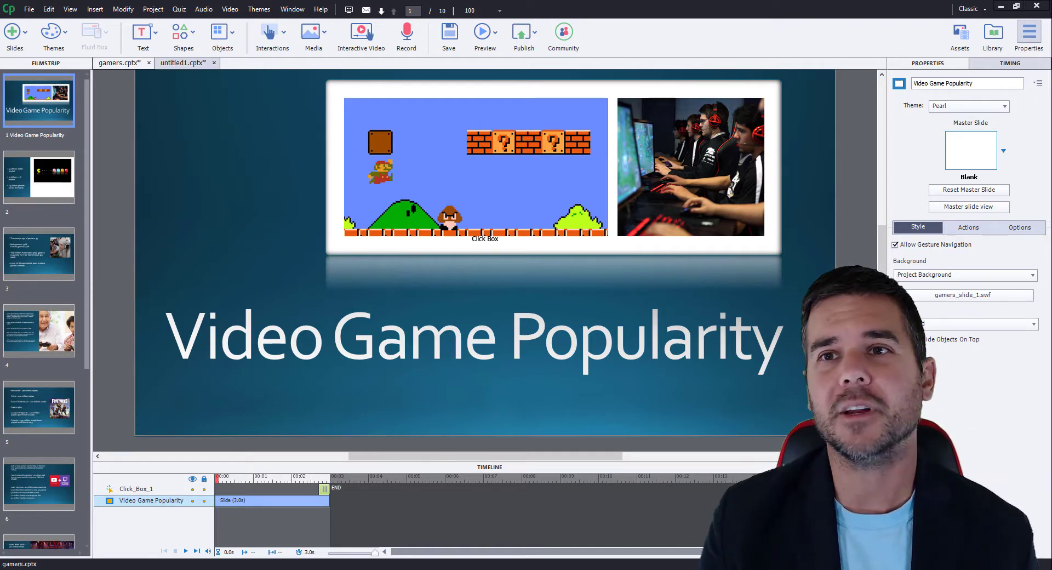
# Start a new project from the gamers PowerPoint presentation on the Desktop
pyautogui.click(30, 9)
pyautogui.moveTo(47, 24)
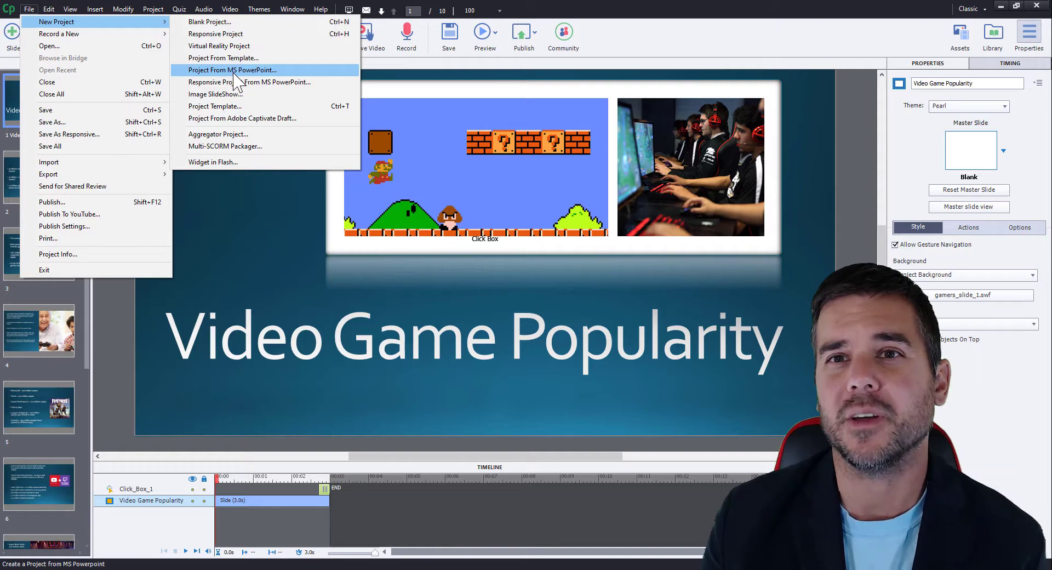
pyautogui.click(235, 70)
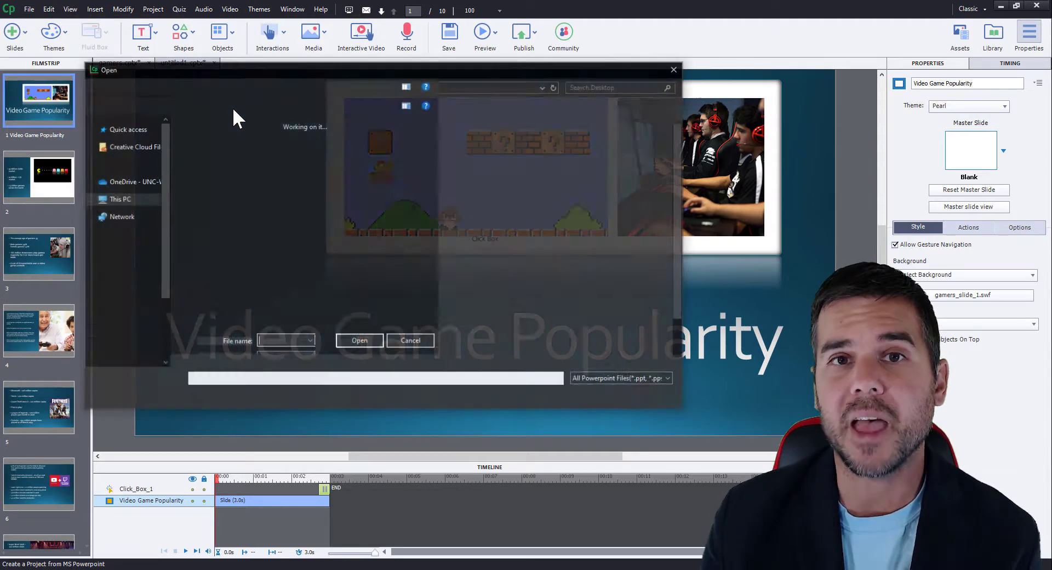
pyautogui.click(221, 157)
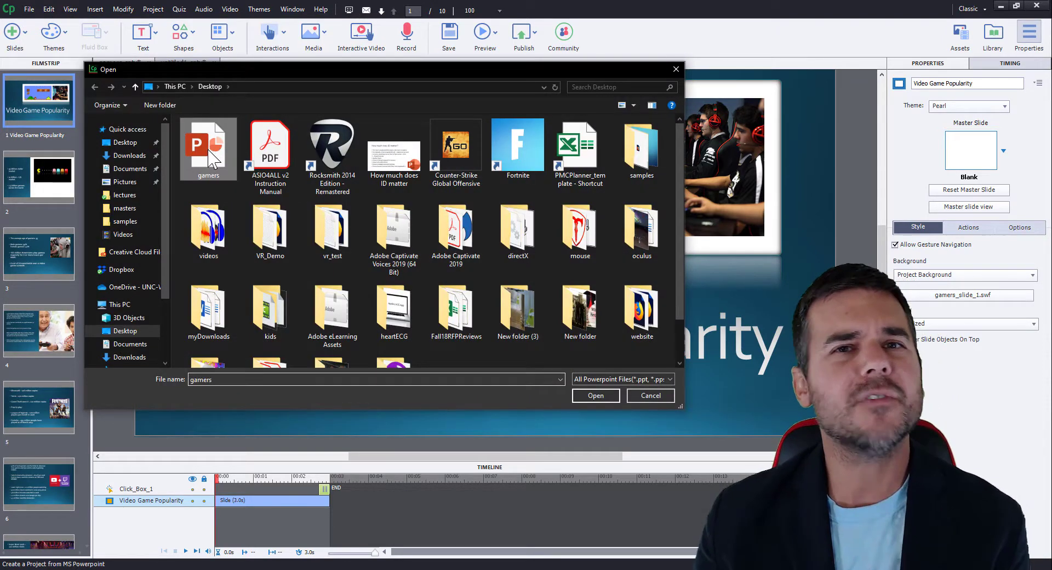
pyautogui.click(596, 395)
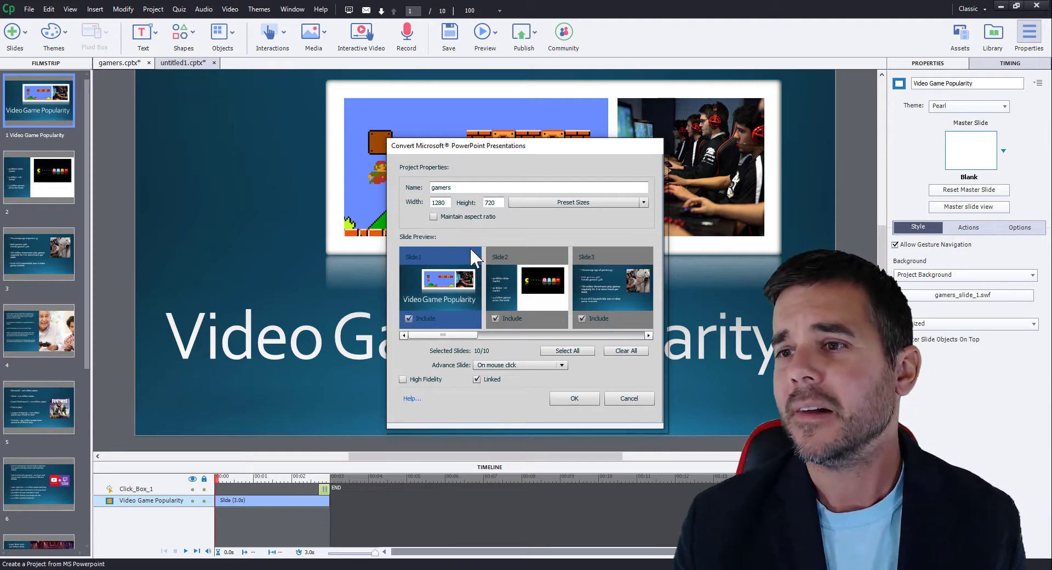
# Try the slide inclusion, slide advance and linking options for the PowerPoint conversion, and cancel the import
pyautogui.click(496, 319)
pyautogui.click(496, 319)
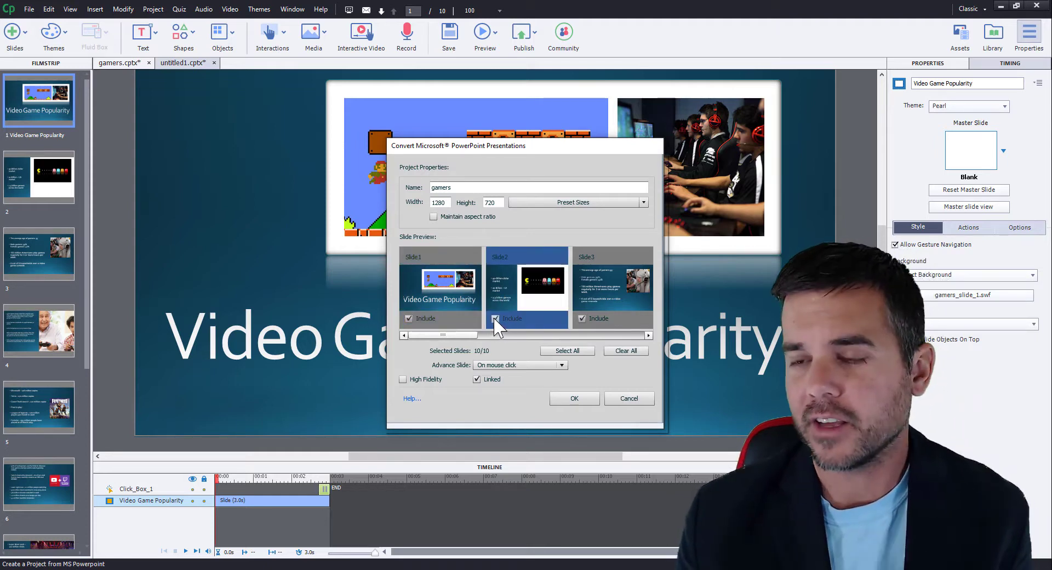
pyautogui.click(508, 365)
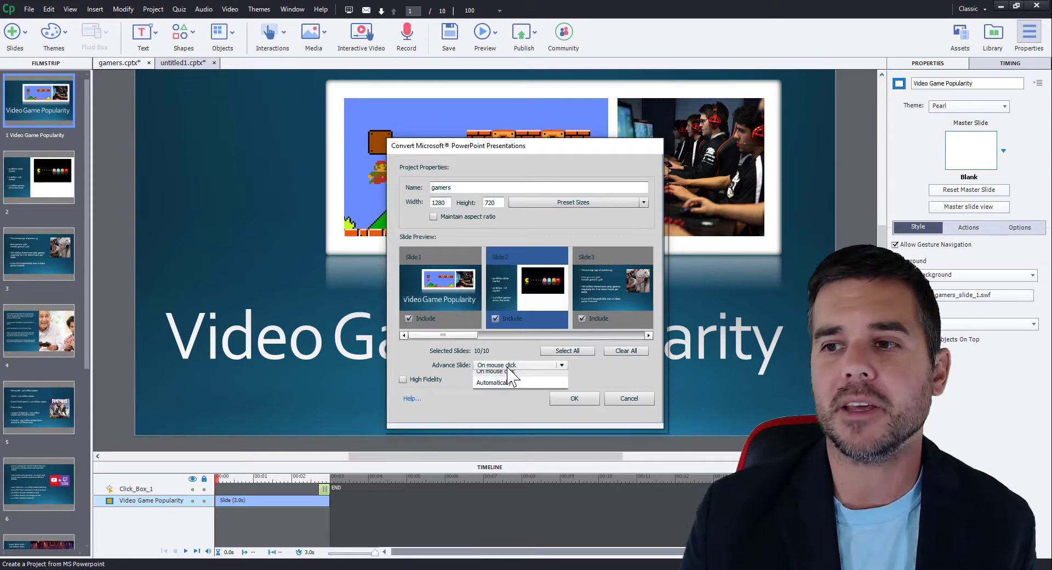
pyautogui.click(450, 378)
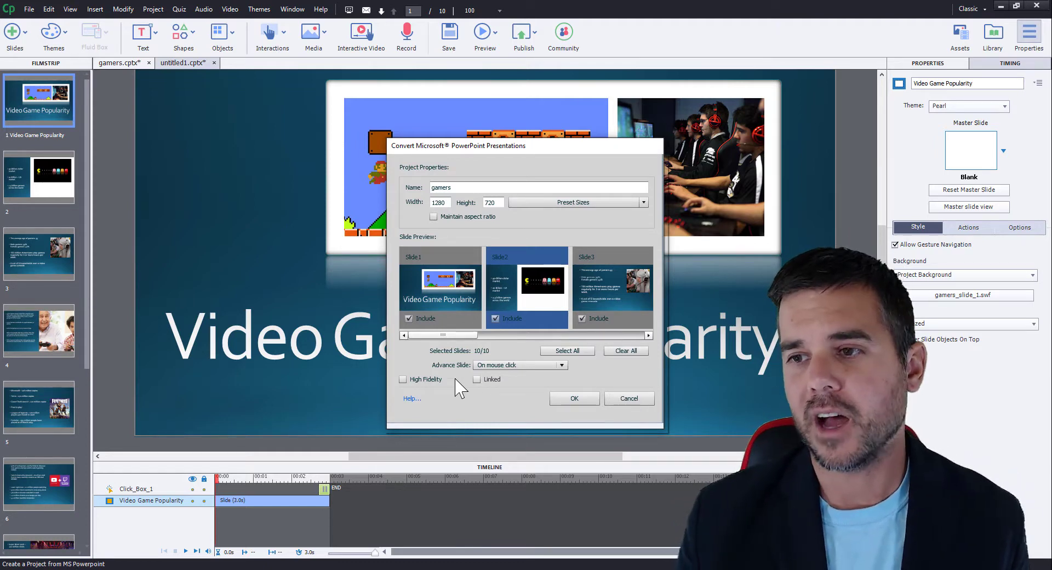
pyautogui.click(628, 406)
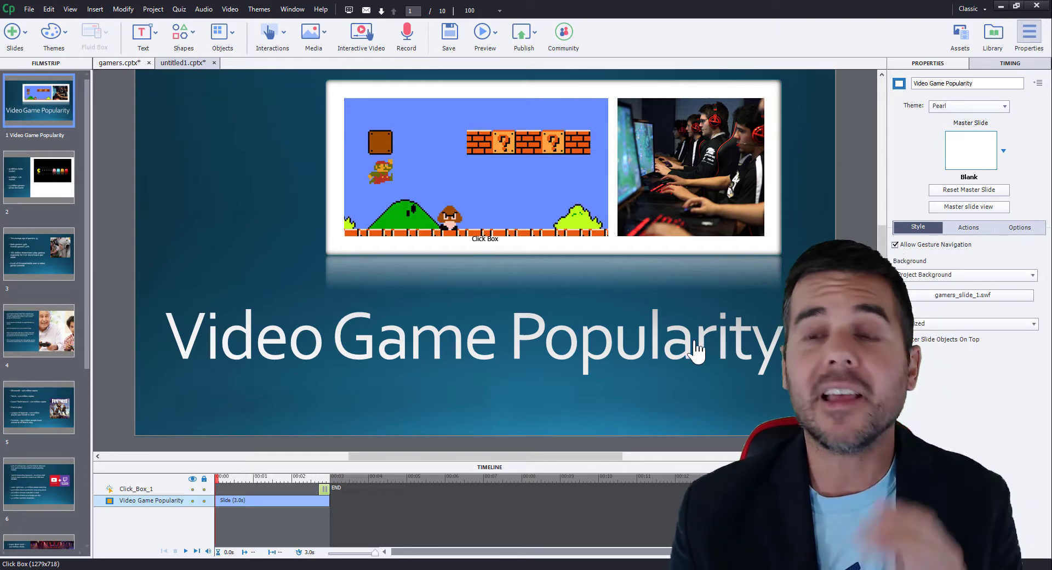
# Look through slides 2 to 4 of the gamers project and return to the title slide
pyautogui.click(60, 186)
pyautogui.click(61, 253)
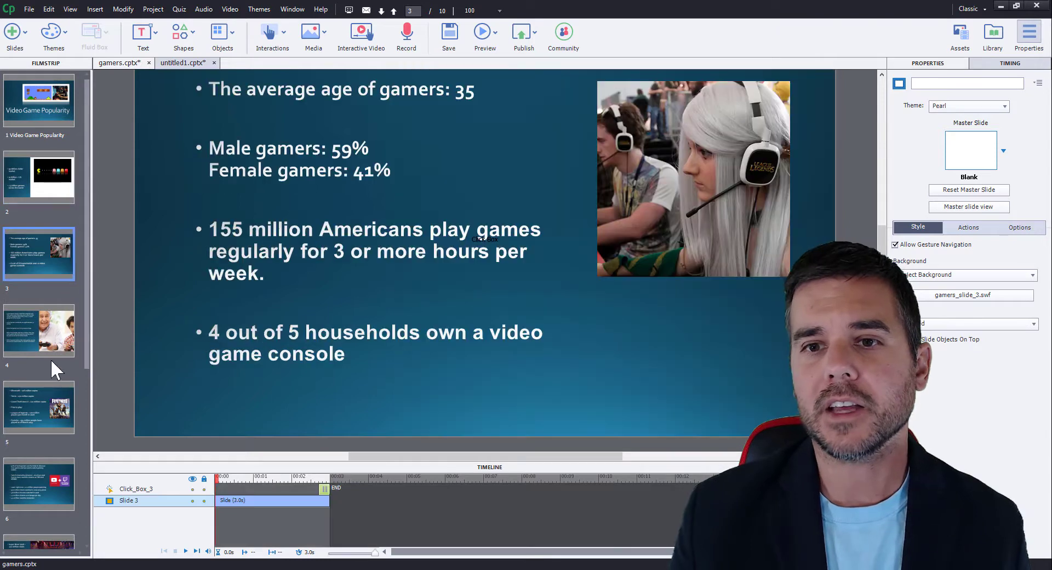
pyautogui.click(56, 349)
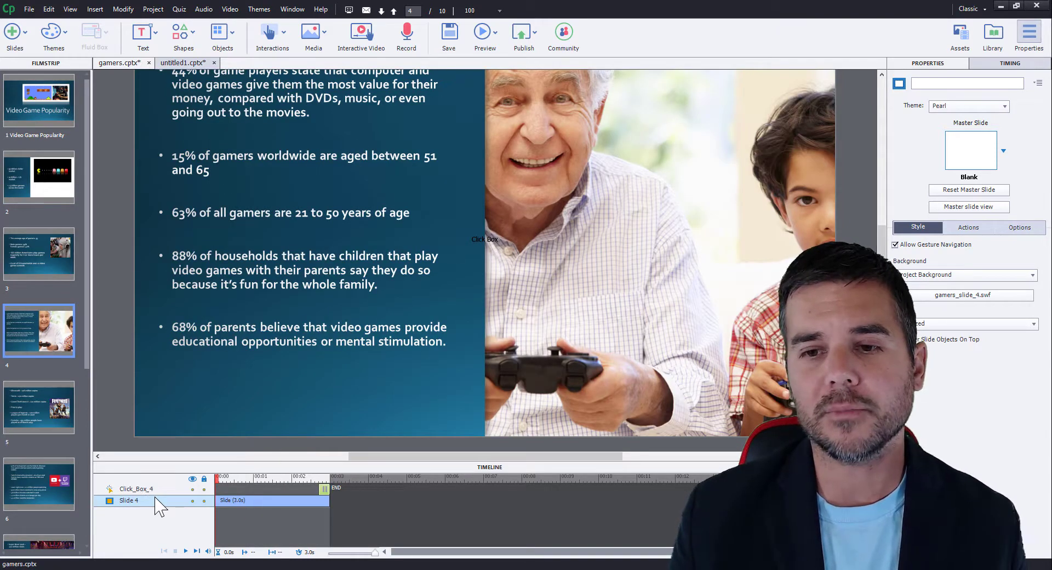
pyautogui.click(15, 94)
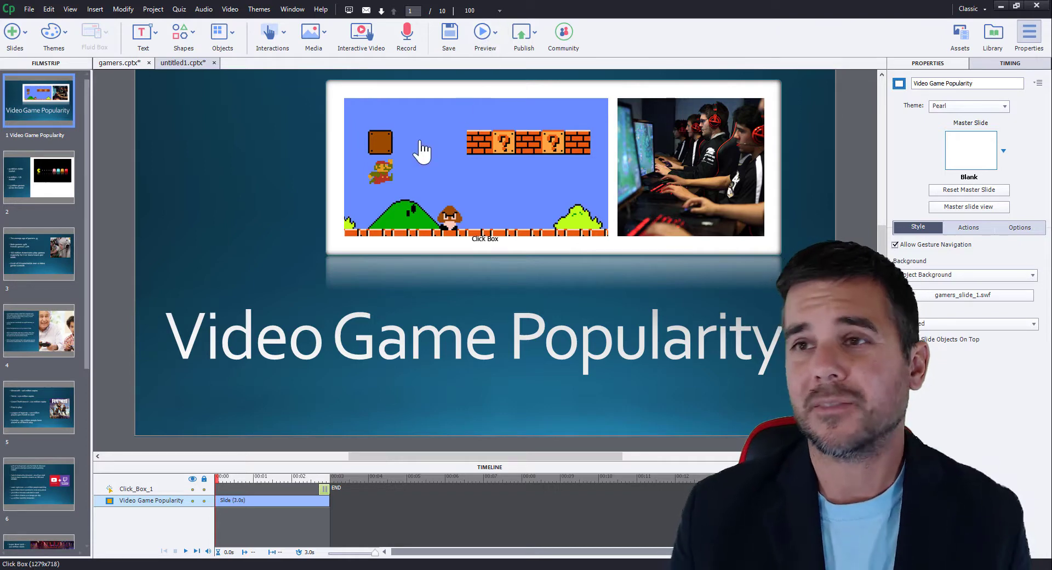
# Preview the gamers project as HTML5 in the browser, start playback and maximize the preview window
pyautogui.click(485, 34)
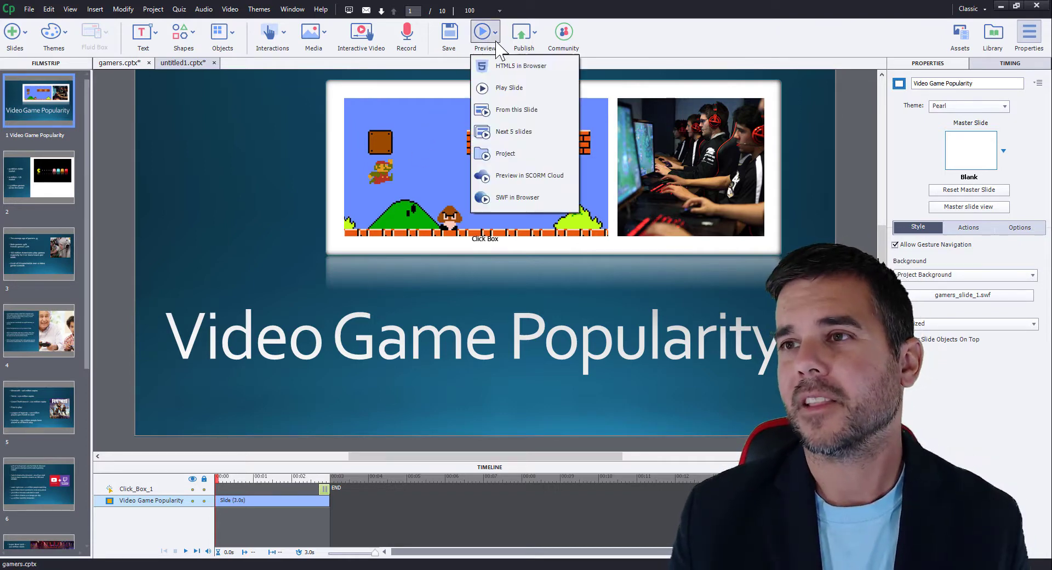
pyautogui.click(491, 67)
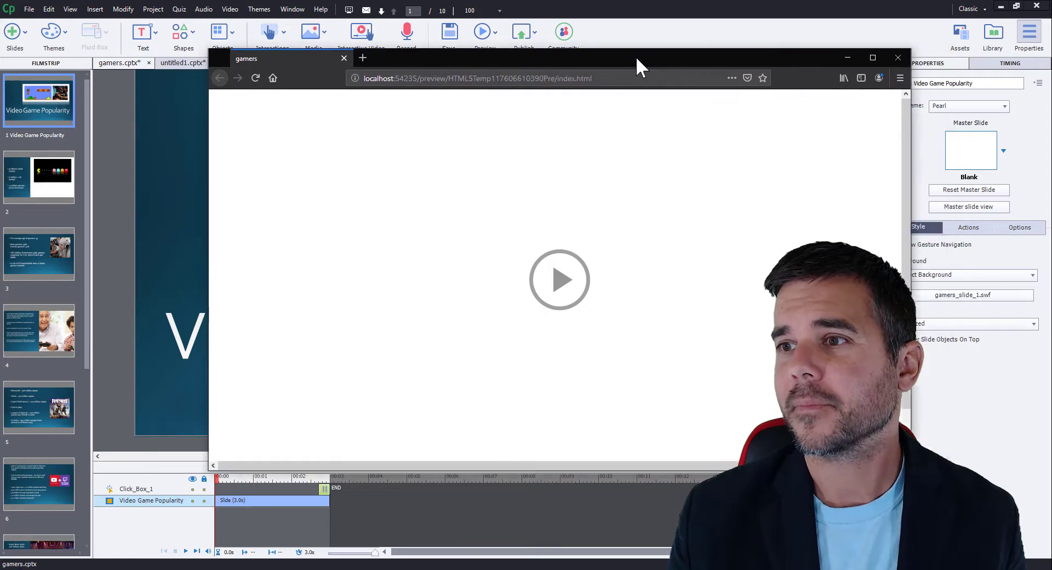
pyautogui.click(553, 282)
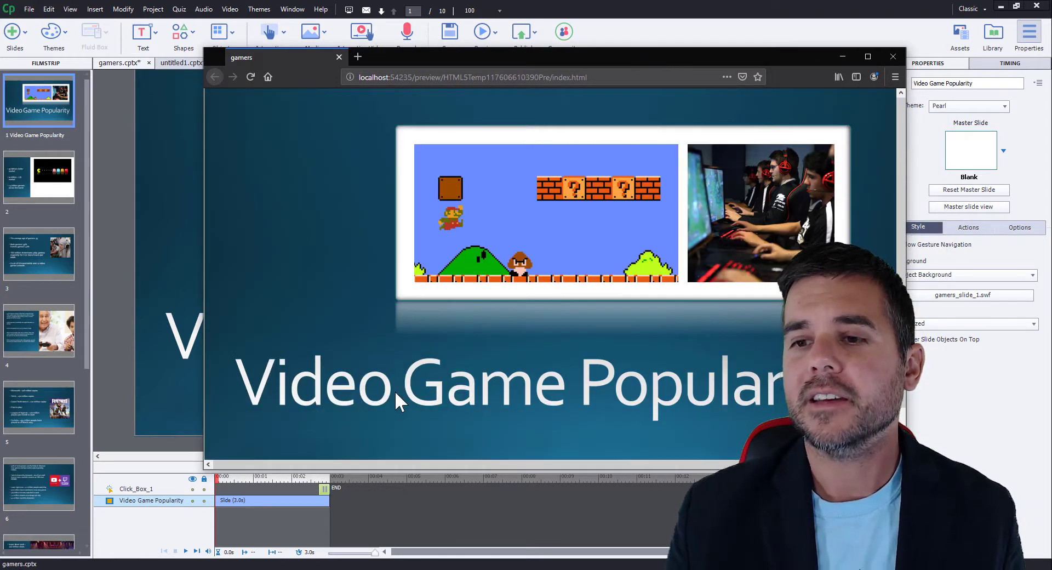
pyautogui.click(868, 56)
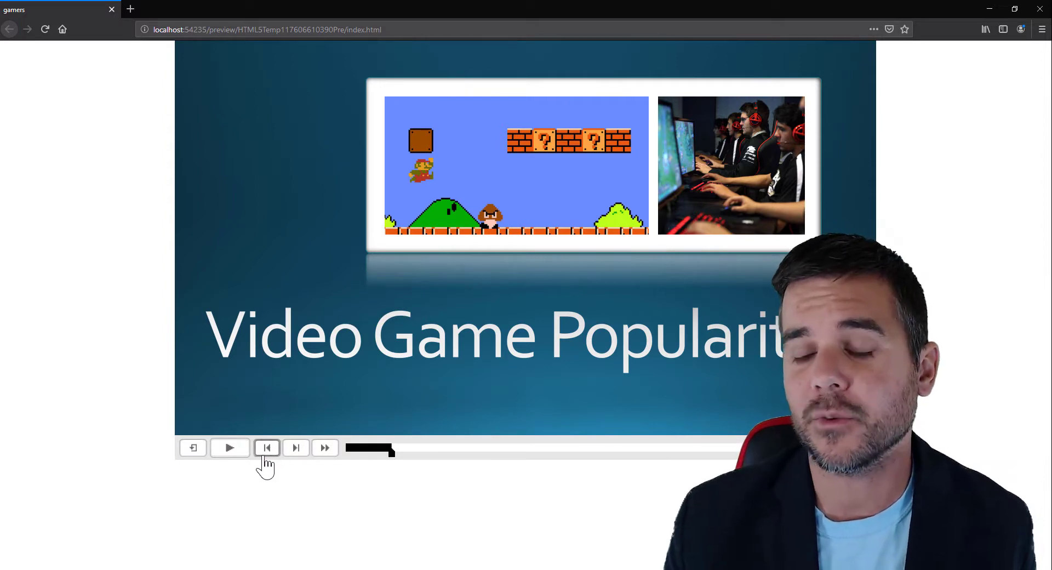
# Step forward through the slides in the HTML5 preview and close it
pyautogui.click(294, 448)
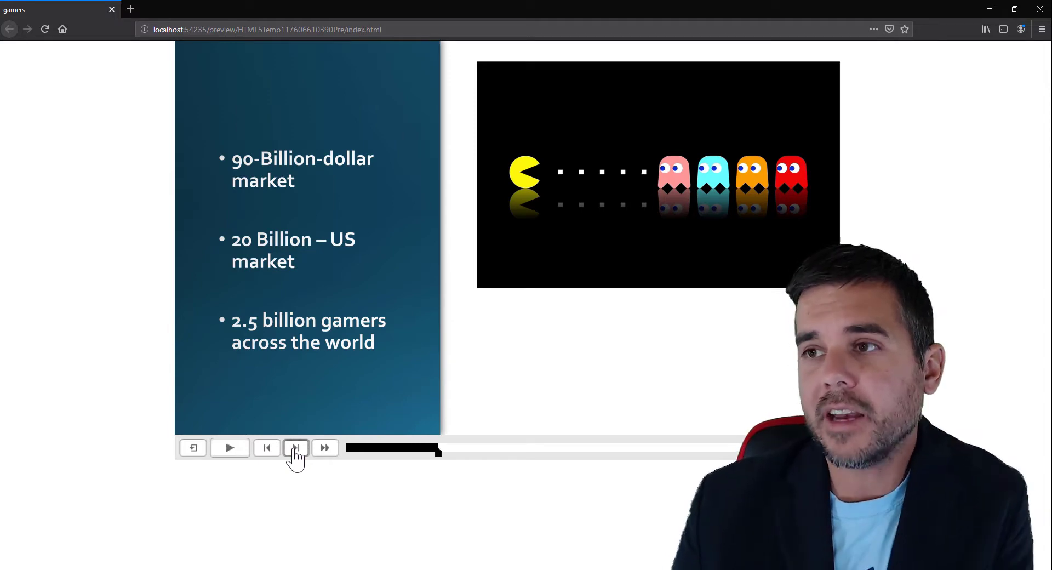
pyautogui.click(294, 448)
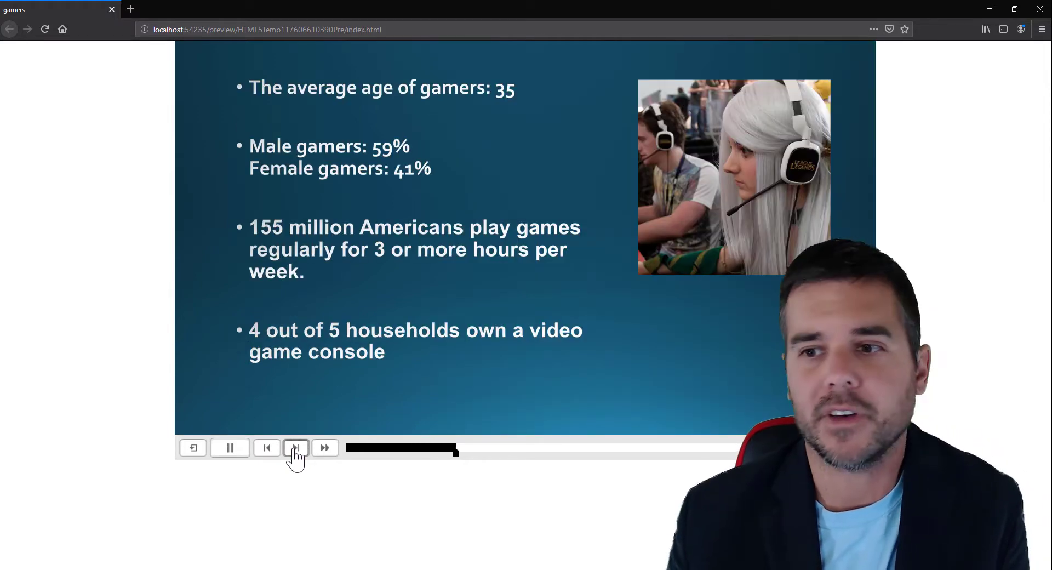
pyautogui.click(295, 448)
pyautogui.click(295, 448)
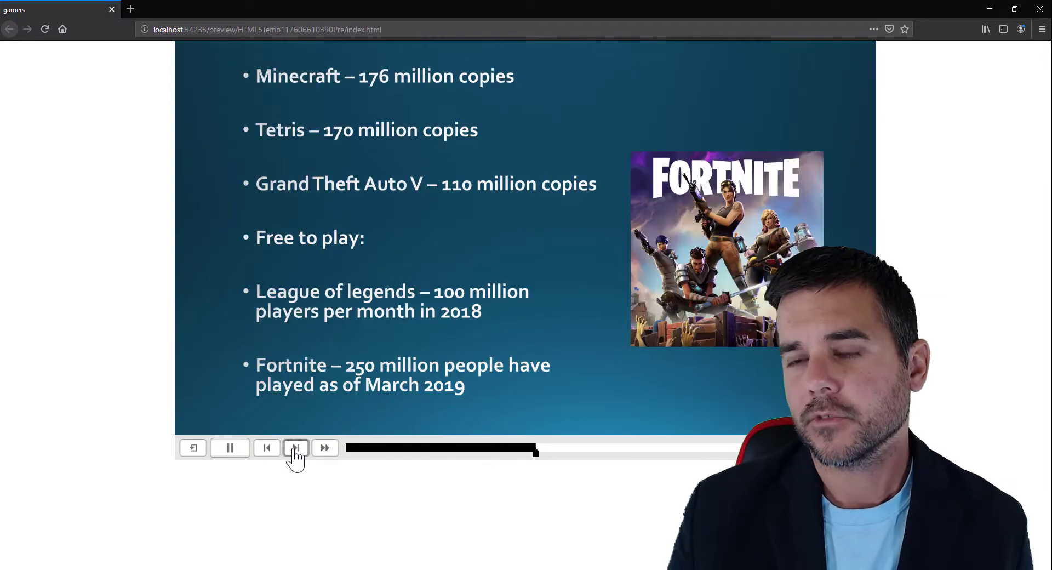
pyautogui.click(295, 448)
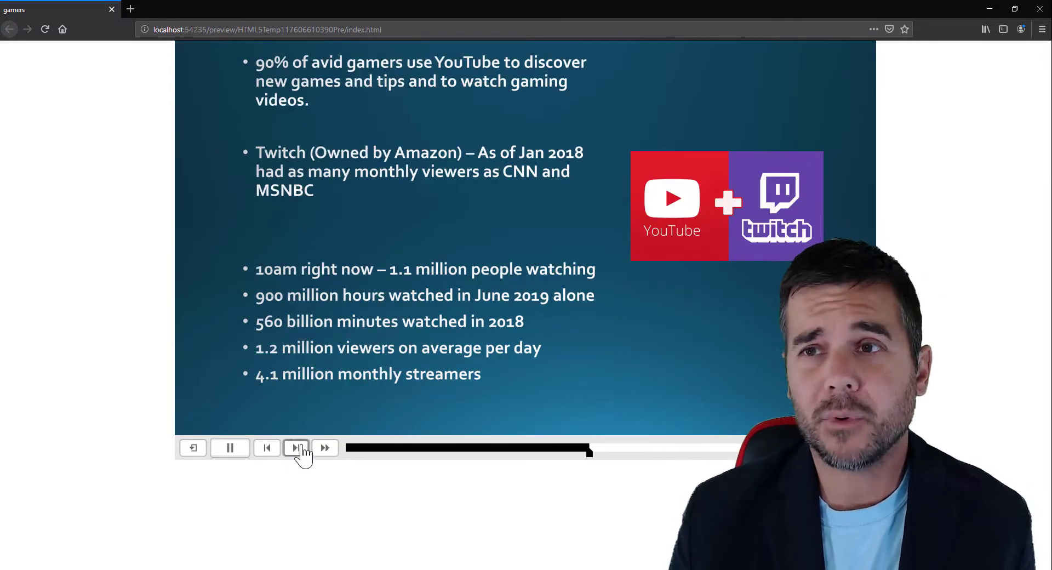
pyautogui.click(294, 448)
pyautogui.click(1037, 9)
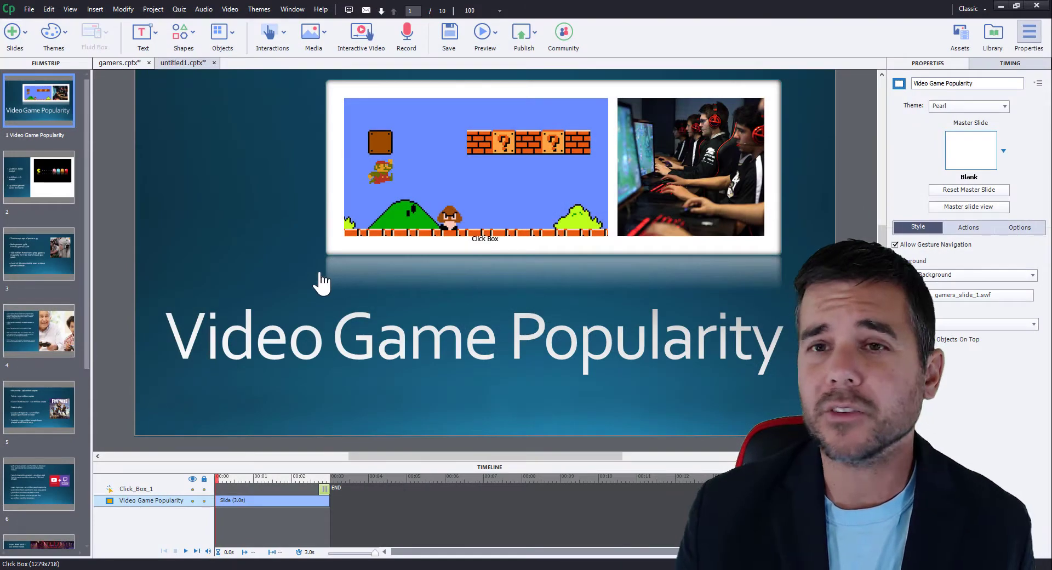
# Examine the content of the first three slides in the gamers project, ending on the title slide
pyautogui.click(34, 181)
pyautogui.click(35, 252)
pyautogui.click(44, 156)
pyautogui.click(50, 105)
pyautogui.click(44, 165)
pyautogui.click(48, 251)
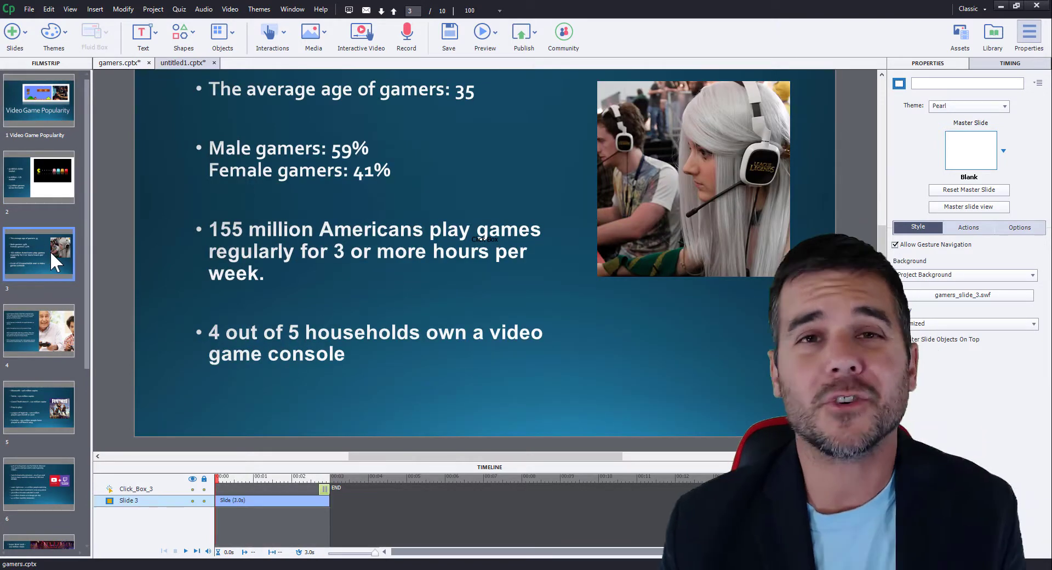
pyautogui.click(39, 189)
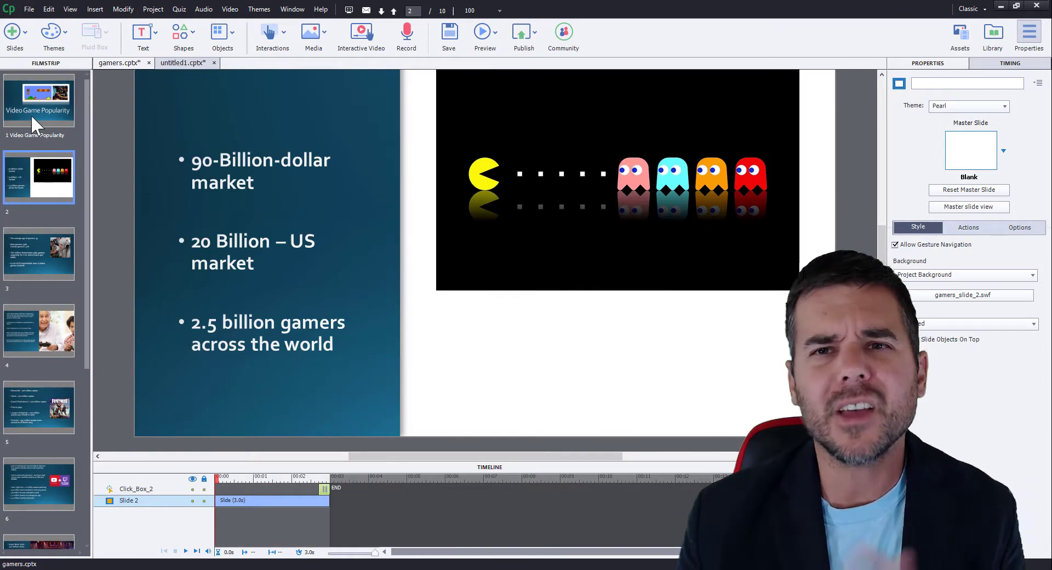
pyautogui.click(31, 113)
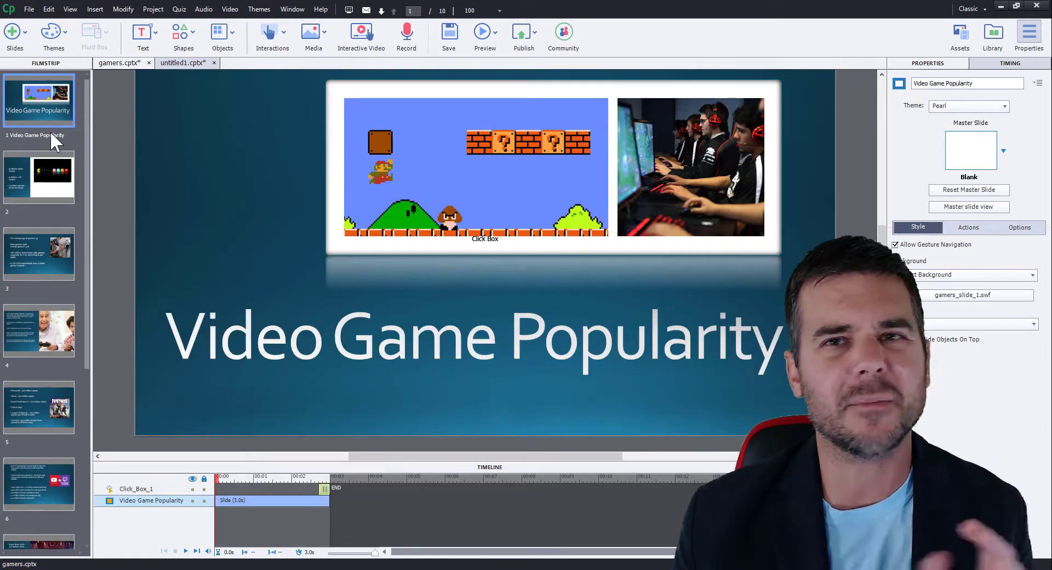
# Check the Edit with Microsoft PowerPoint options available on the title slide, and deselect its click box
pyautogui.rightClick(249, 222)
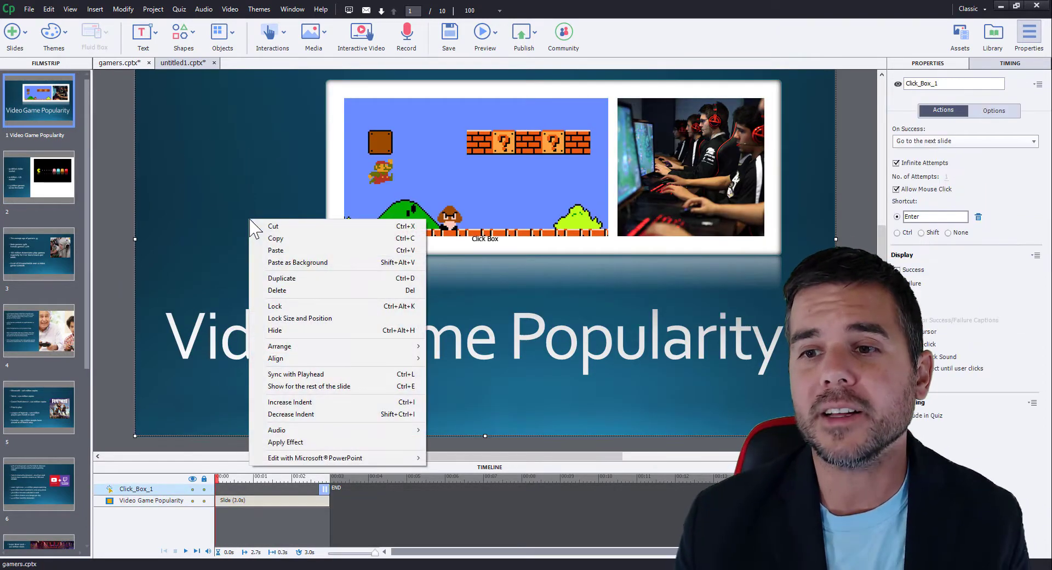
pyautogui.moveTo(331, 465)
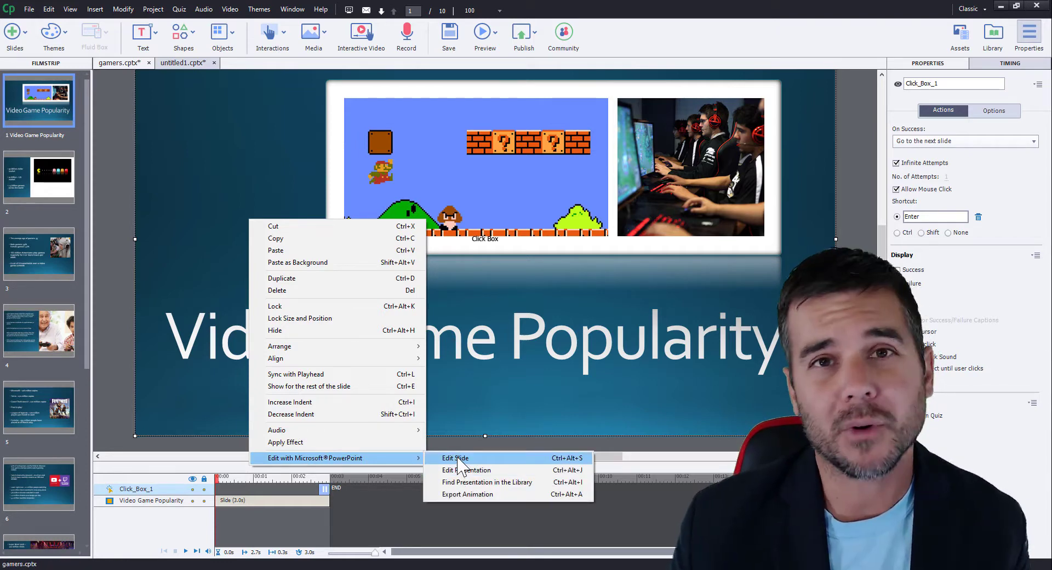
pyautogui.click(222, 286)
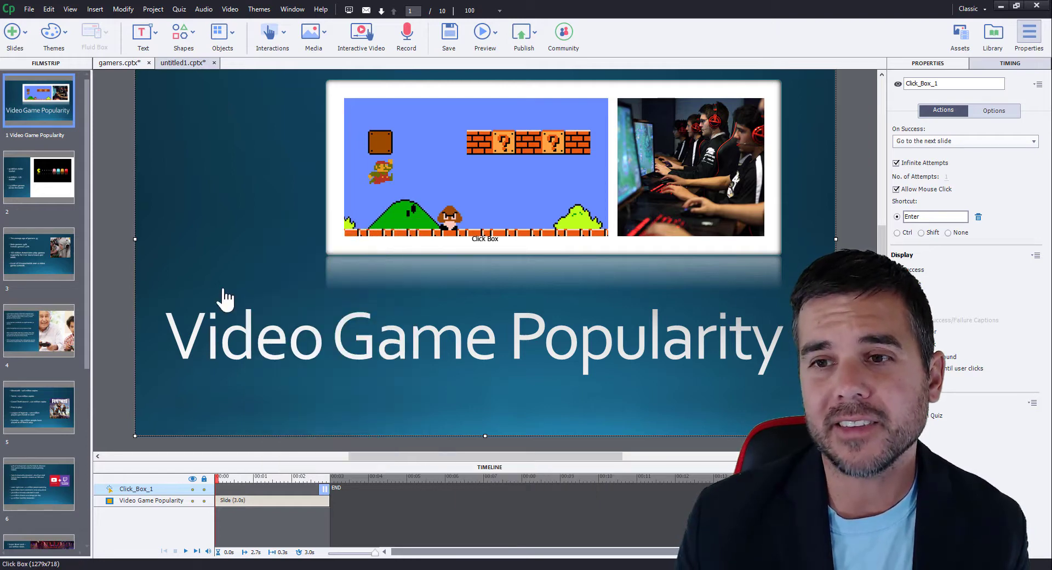
pyautogui.rightClick(223, 289)
pyautogui.moveTo(292, 526)
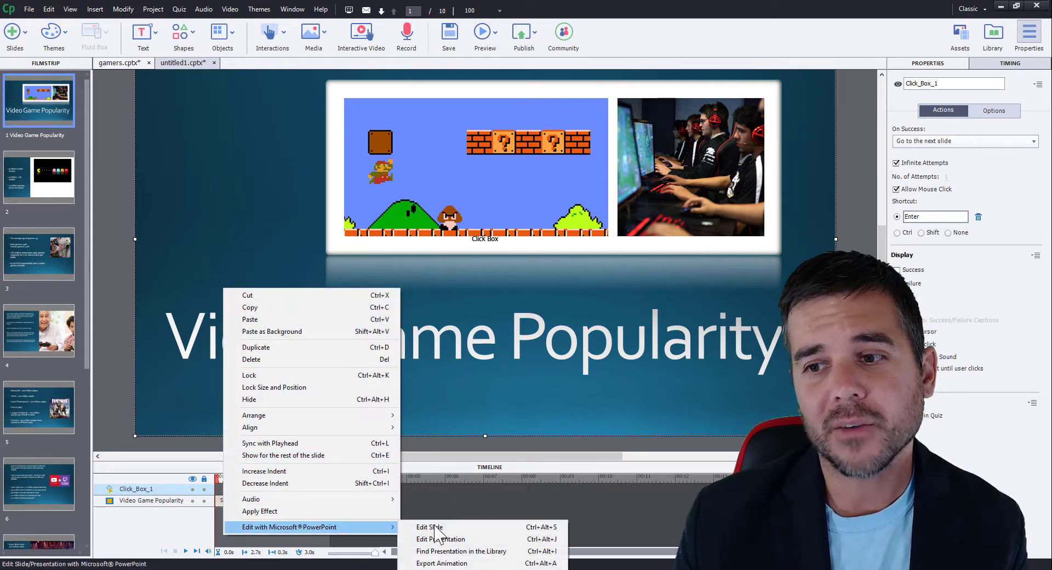
pyautogui.click(222, 267)
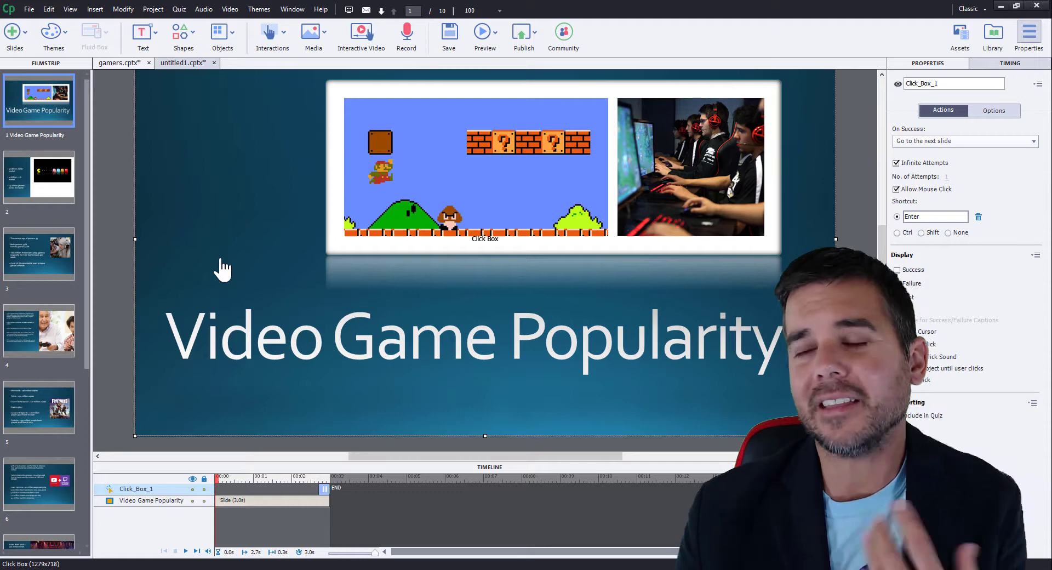
pyautogui.click(98, 280)
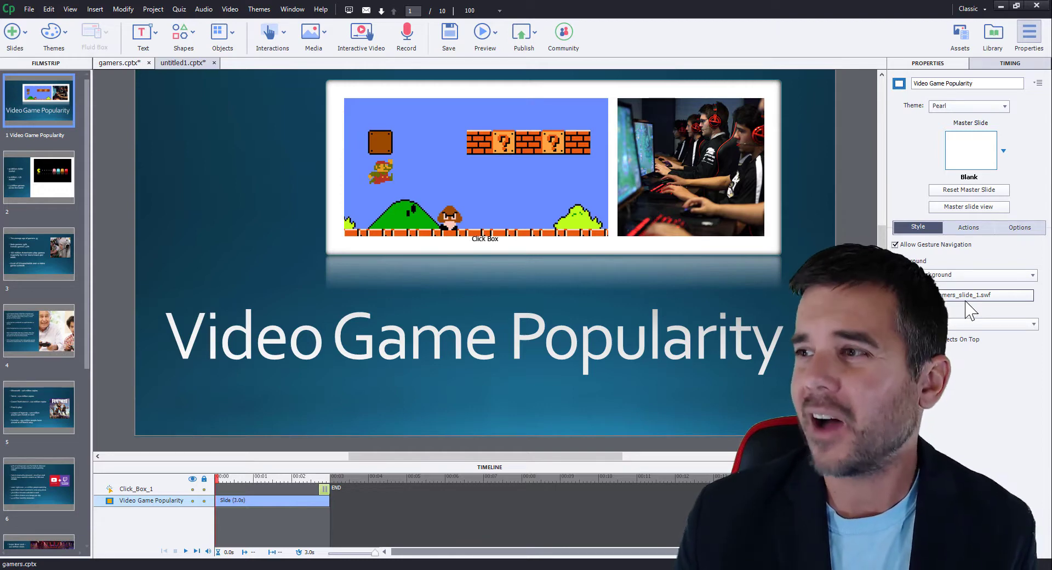
# Nudge the title slide's click box slightly and look through the first four slides, ending on slide 2
pyautogui.moveTo(484, 252)
pyautogui.mouseDown()
pyautogui.moveTo(482, 241)
pyautogui.moveTo(484, 254)
pyautogui.moveTo(448, 280)
pyautogui.moveTo(482, 240)
pyautogui.moveTo(485, 255)
pyautogui.mouseUp()
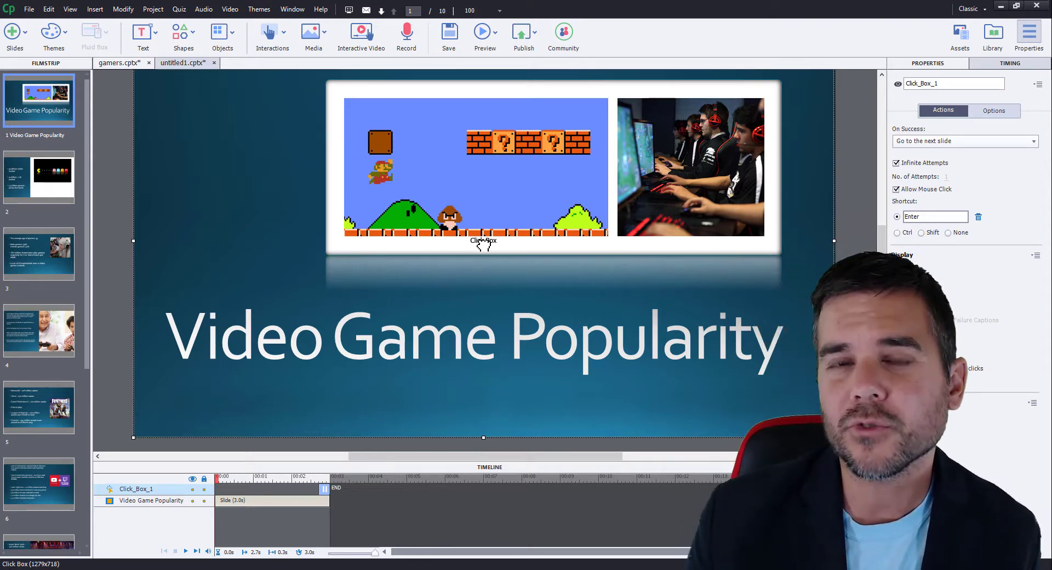
pyautogui.click(37, 247)
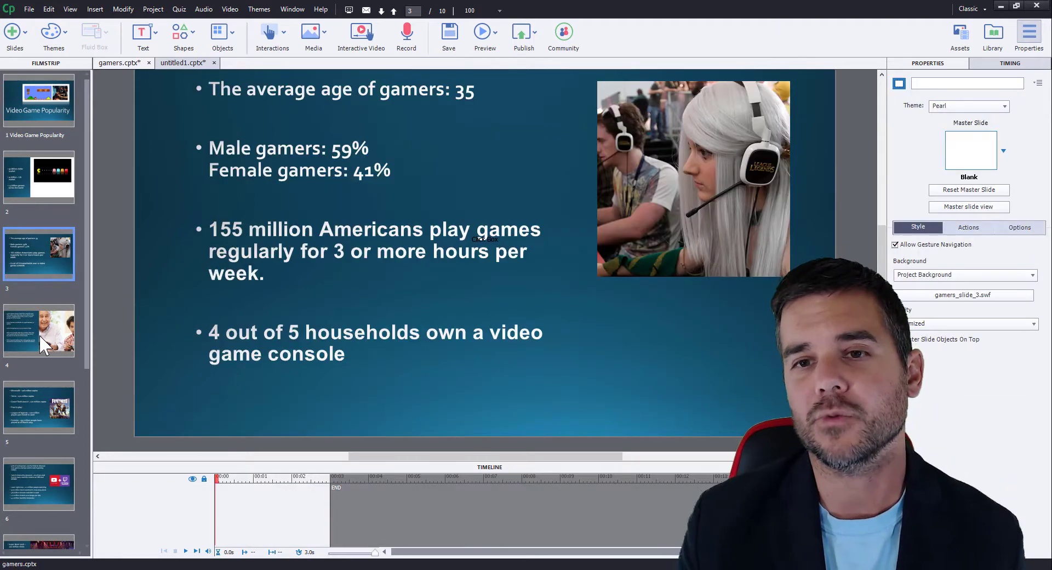
pyautogui.click(40, 335)
pyautogui.click(39, 176)
pyautogui.click(38, 107)
pyautogui.click(43, 170)
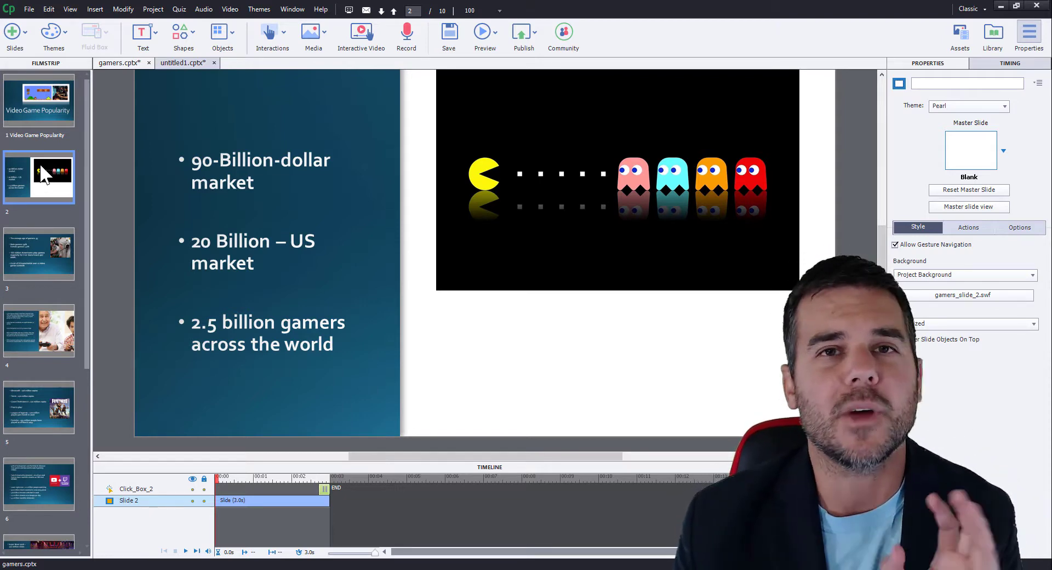
# Switch to the untitled1.cptx responsive project and look at the imported content on slides 7 and 6
pyautogui.click(200, 62)
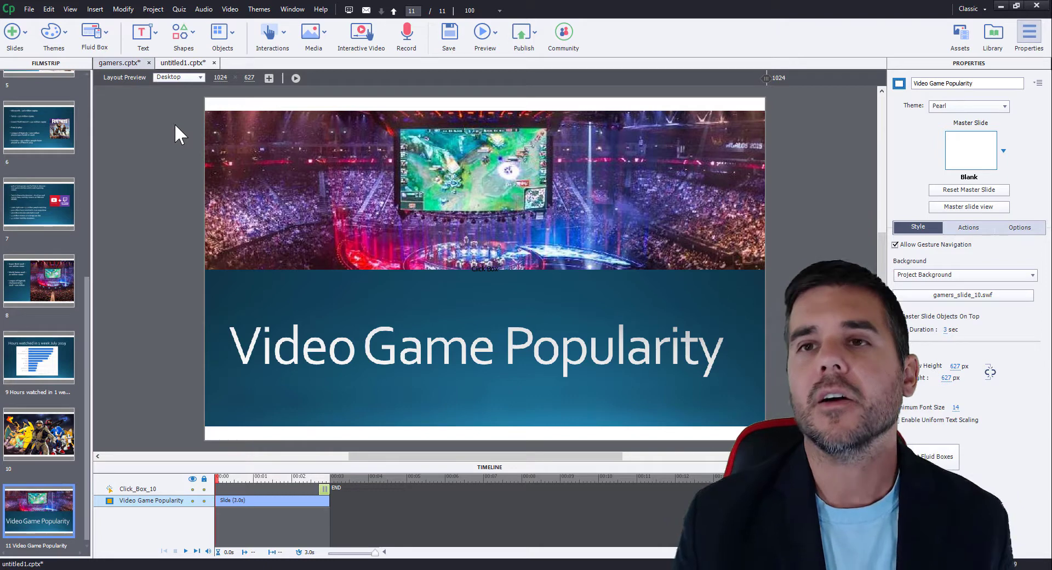
pyautogui.click(29, 210)
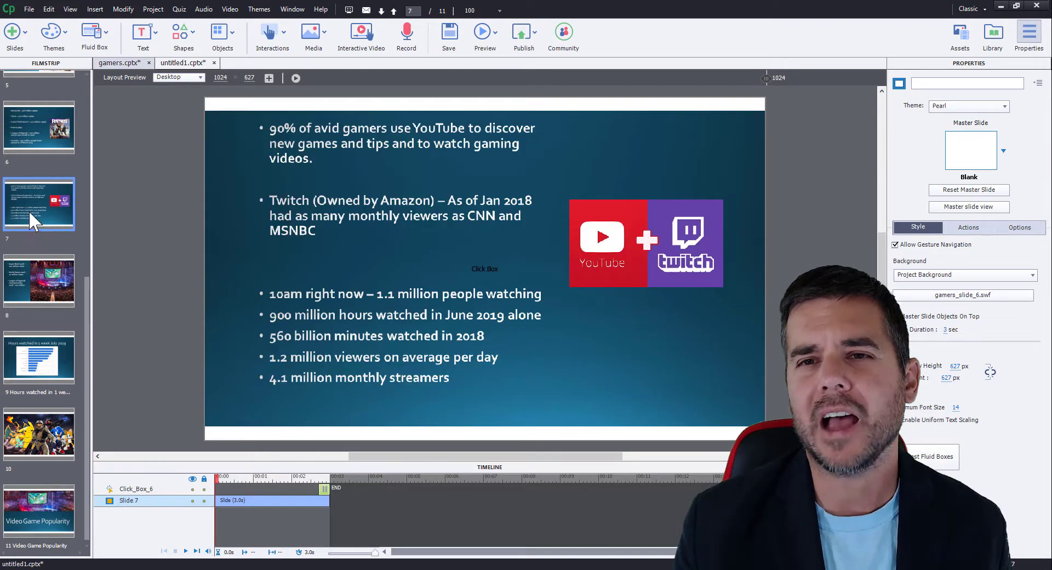
pyautogui.click(28, 136)
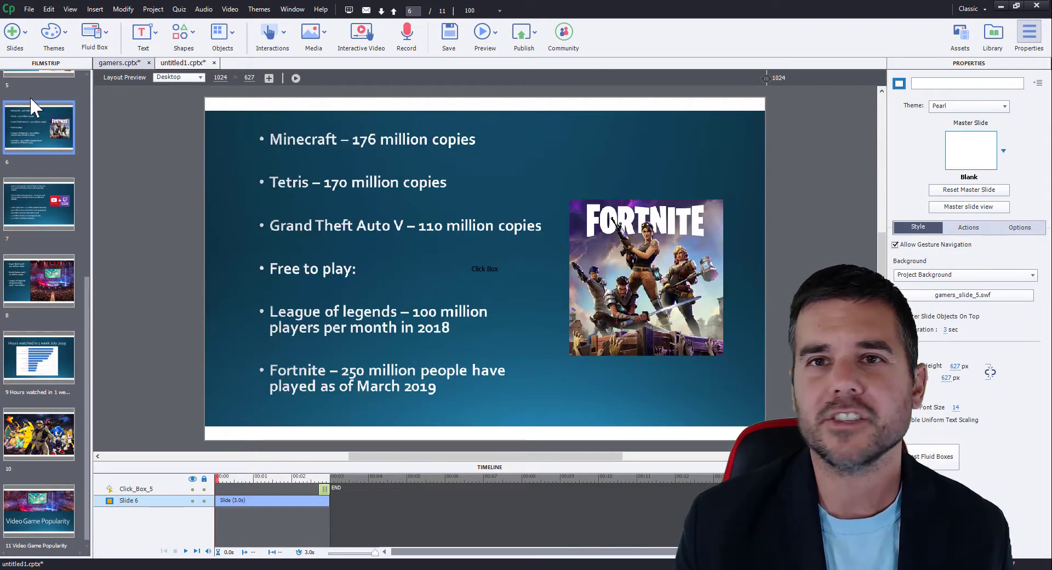
# Preview the Video Game Popularity title slide of the responsive project in the iPad layout
pyautogui.scroll(5, 32, 120)
pyautogui.click(46, 186)
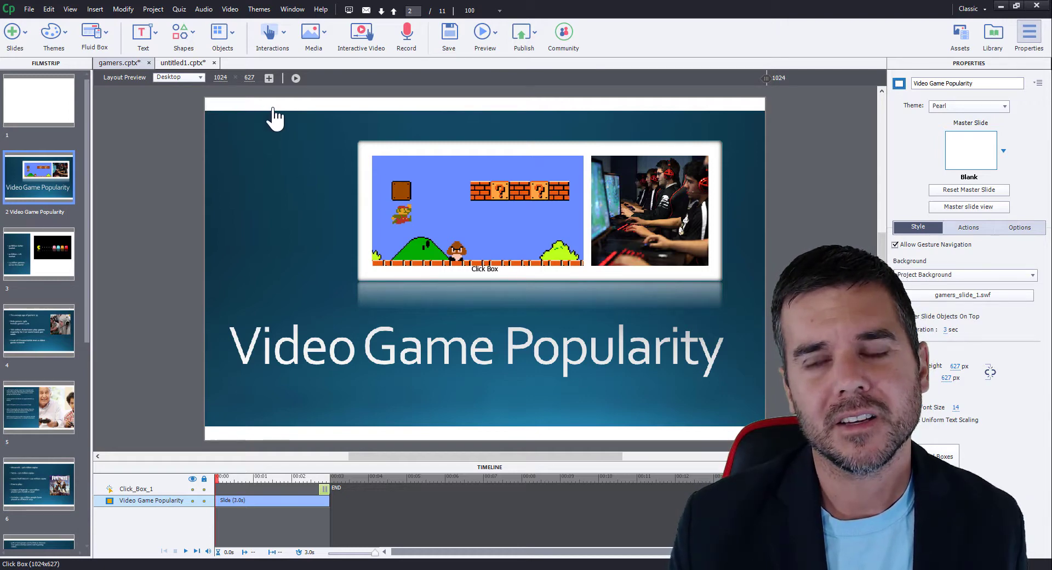
pyautogui.click(190, 77)
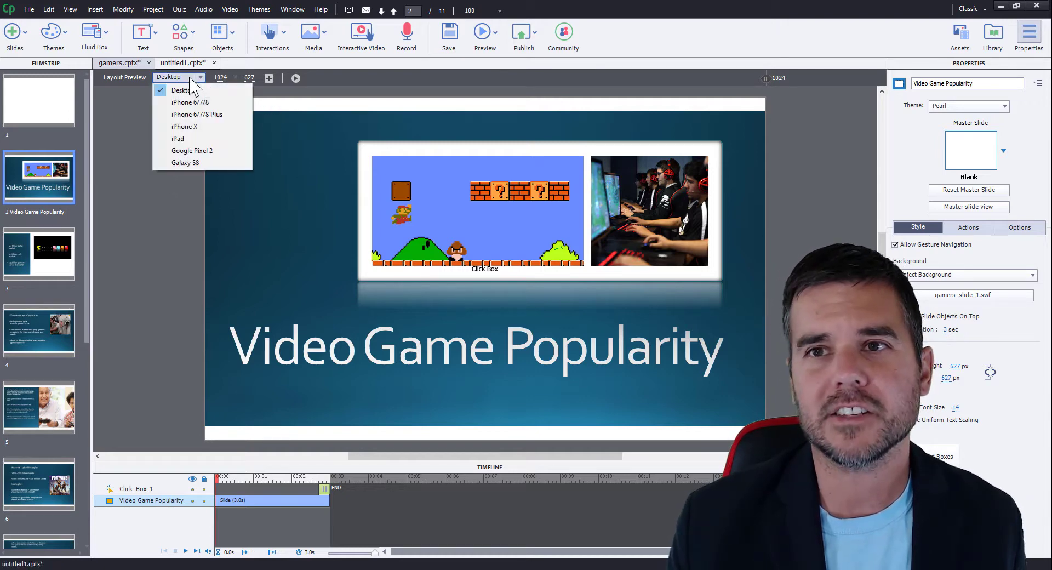
pyautogui.click(190, 141)
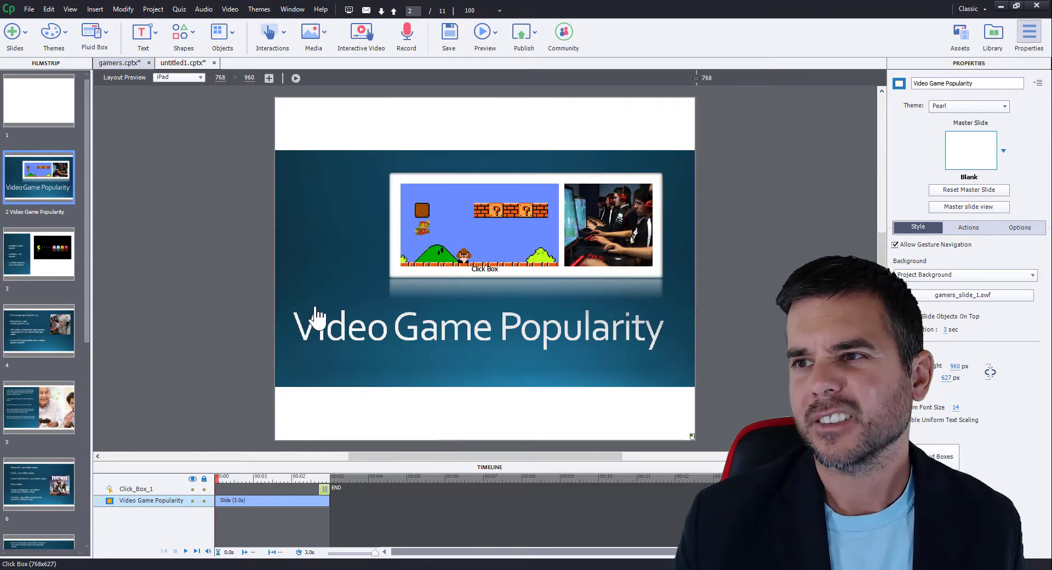
# Check slide 3 in the iPad, iPhone 6/7/8 and iPhone X layout previews, and return to the Desktop layout
pyautogui.click(42, 265)
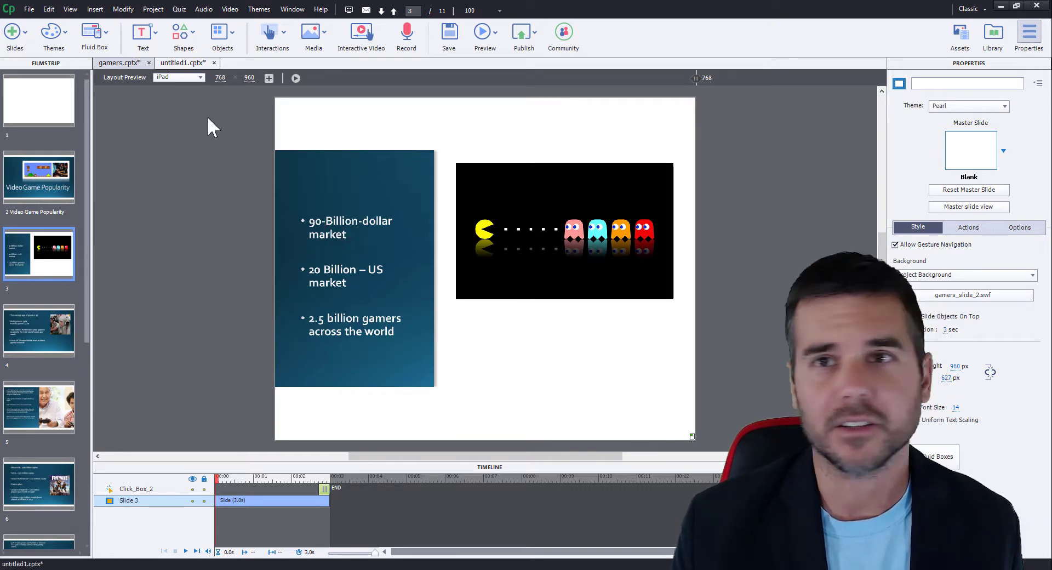
pyautogui.click(189, 77)
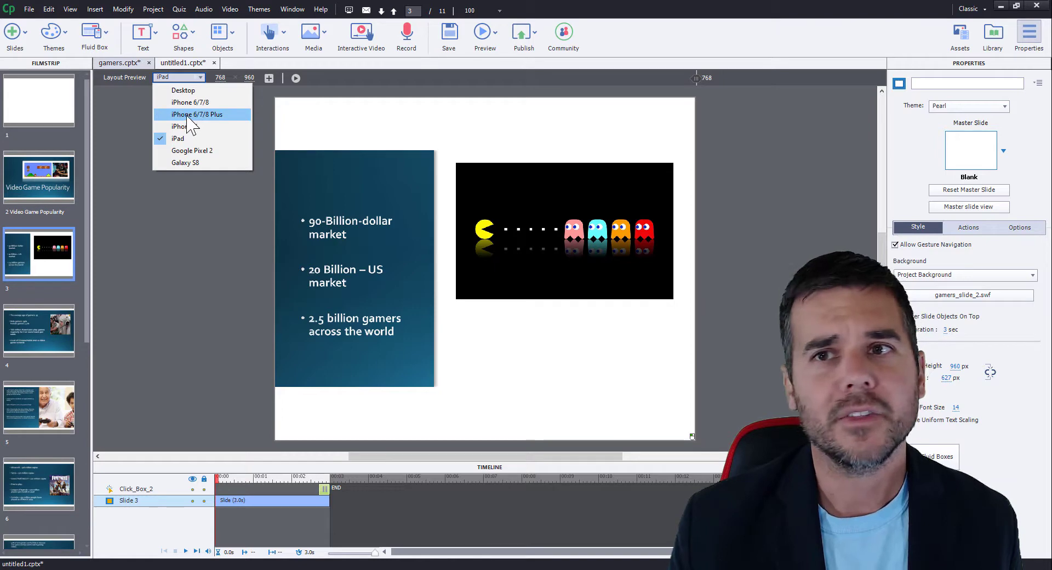
pyautogui.click(183, 103)
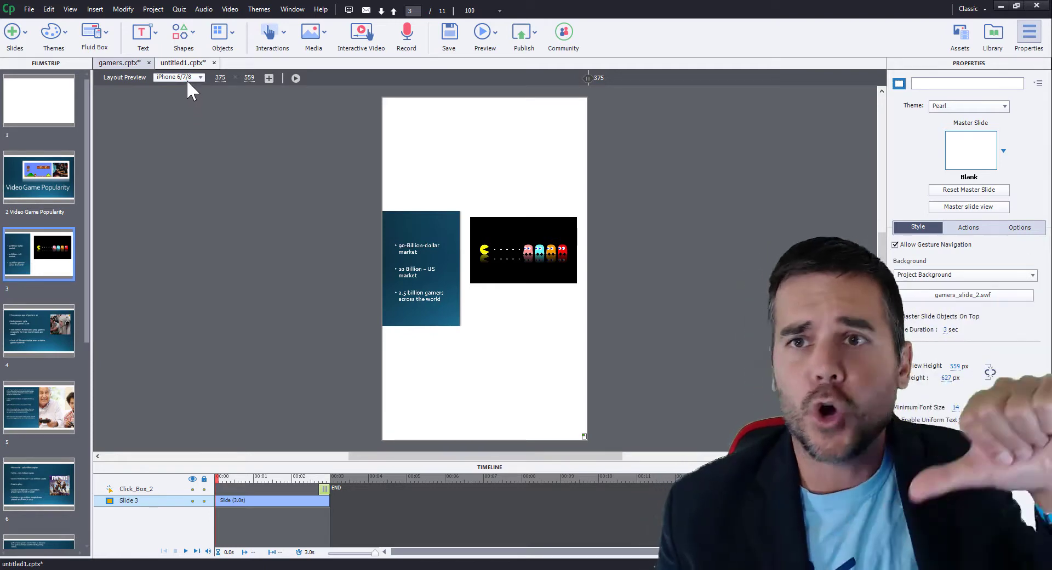
pyautogui.click(187, 78)
pyautogui.click(181, 127)
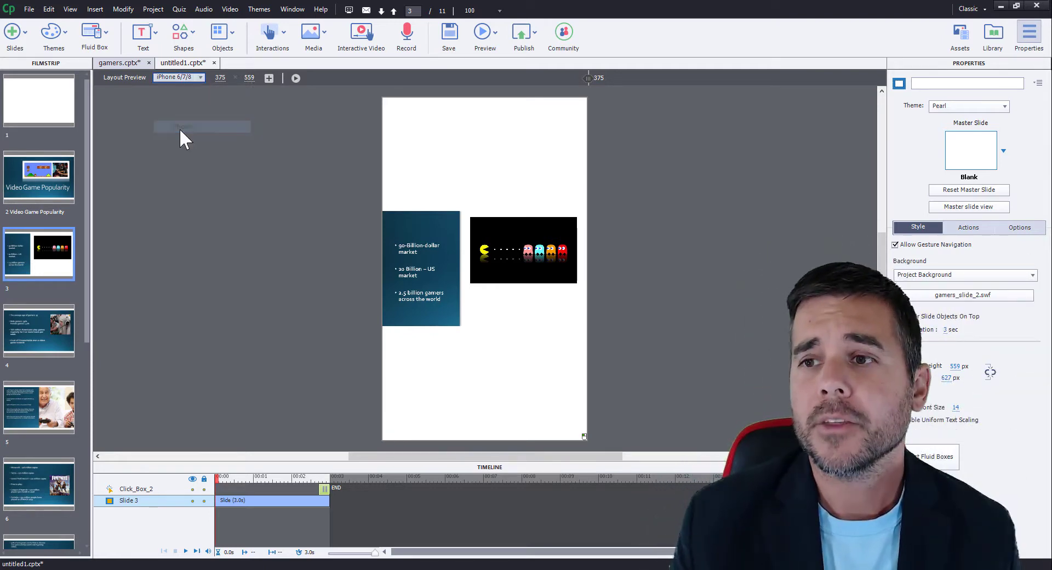
pyautogui.click(180, 79)
pyautogui.click(179, 90)
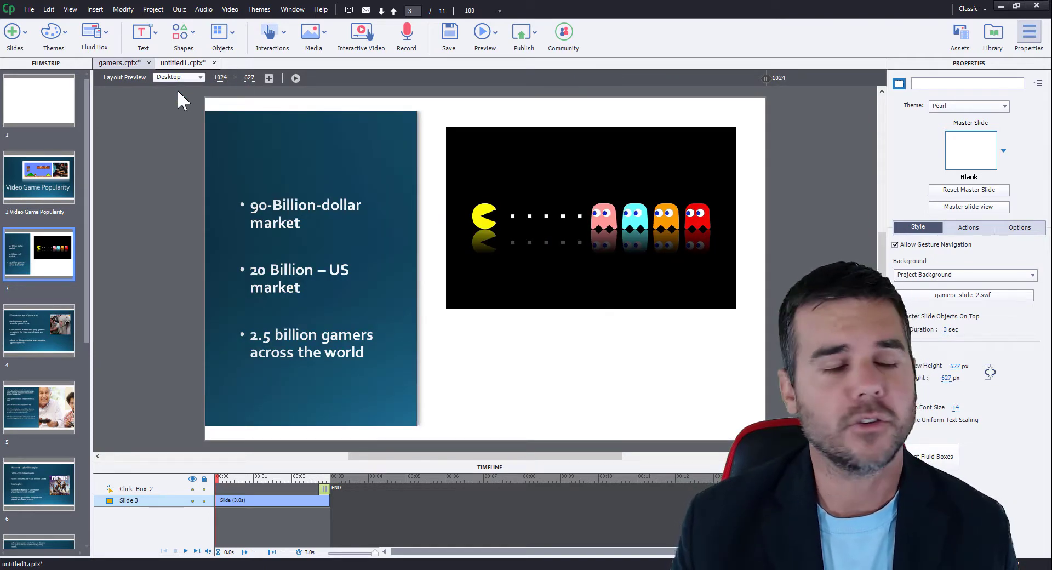
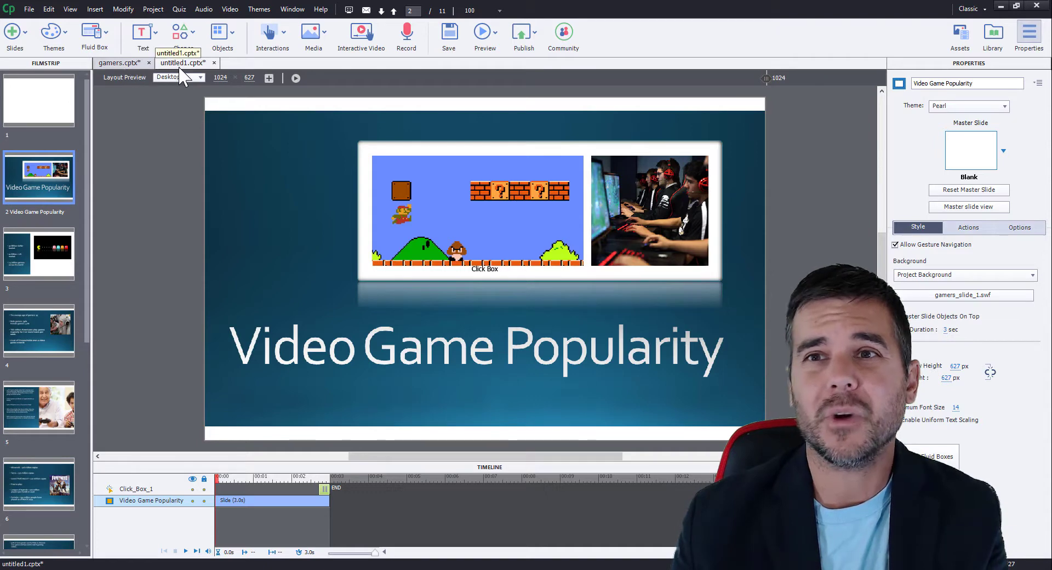
# Switch back to the gamers.cptx project
pyautogui.click(179, 77)
pyautogui.click(179, 77)
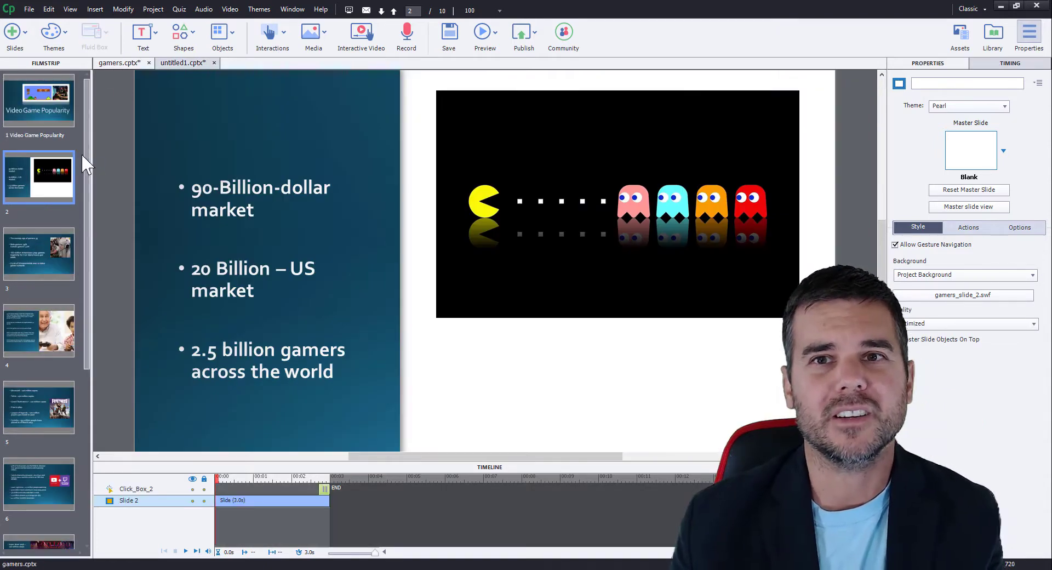